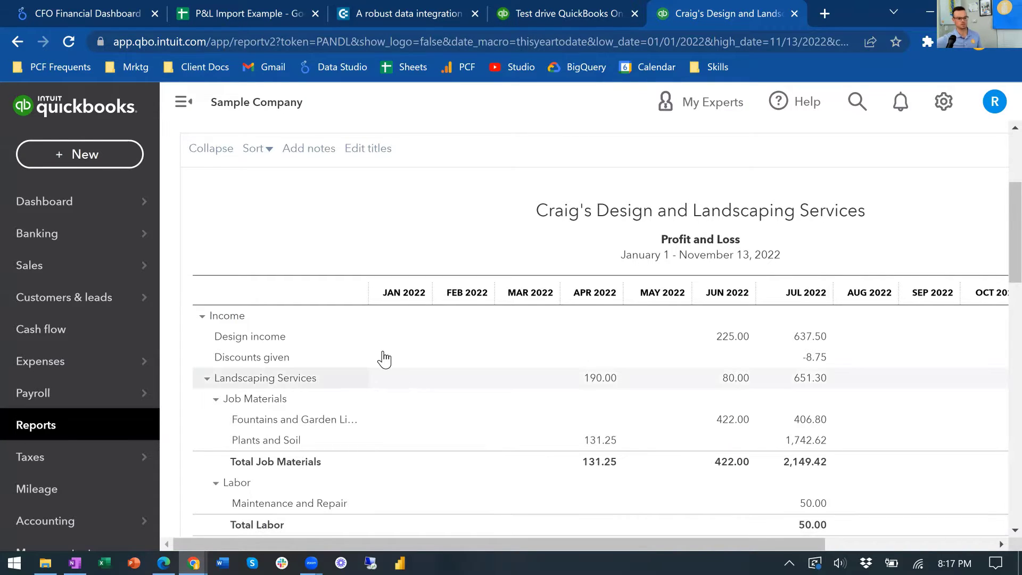
# - Scroll through the QuickBooks Profit and Loss report to review its rows
pyautogui.scroll(3, 383, 360)
pyautogui.scroll(-1, 434, 466)
pyautogui.moveTo(458, 546); pyautogui.dragTo(727, 428)
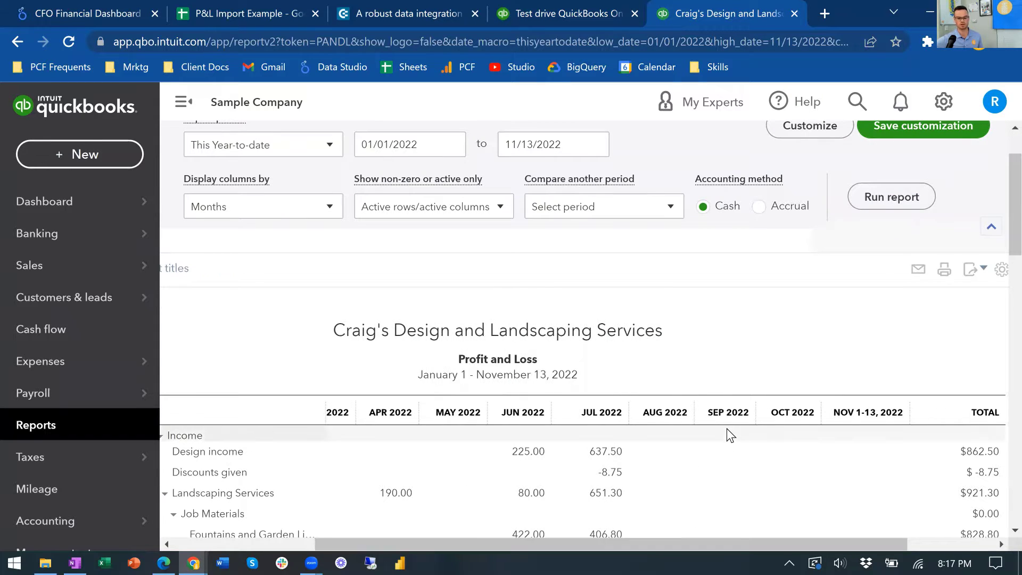
pyautogui.scroll(-7, 727, 428)
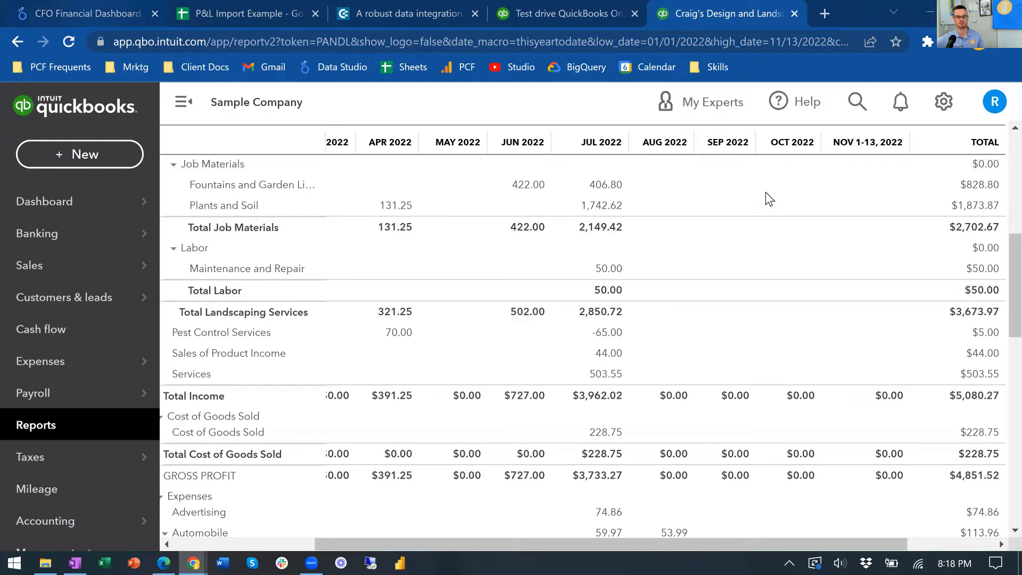
# - Present the CFO Financial Dashboard full screen, then return to the Profit and Loss report
pyautogui.hotkey('ctrl', '1')
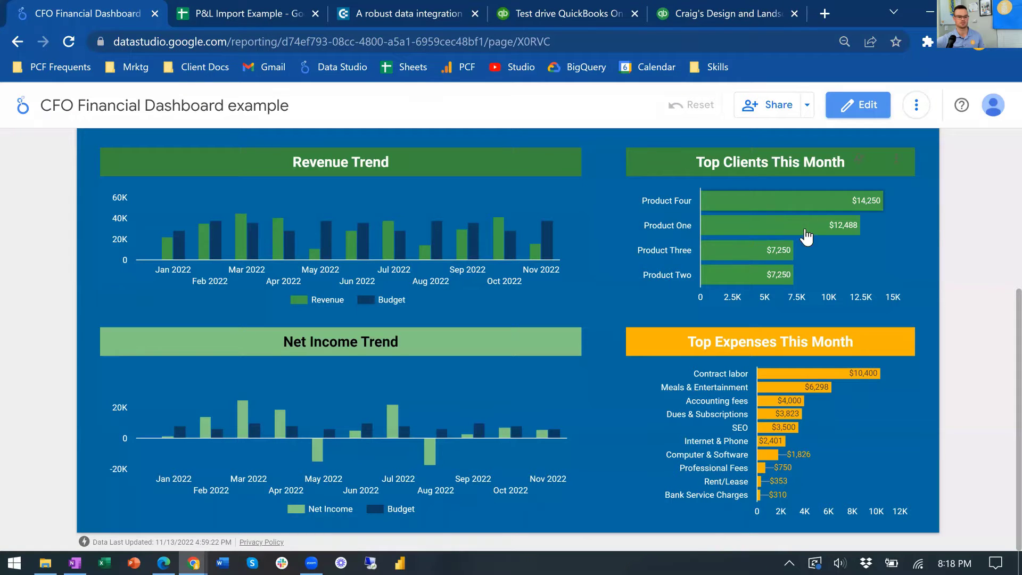
pyautogui.press('Return')
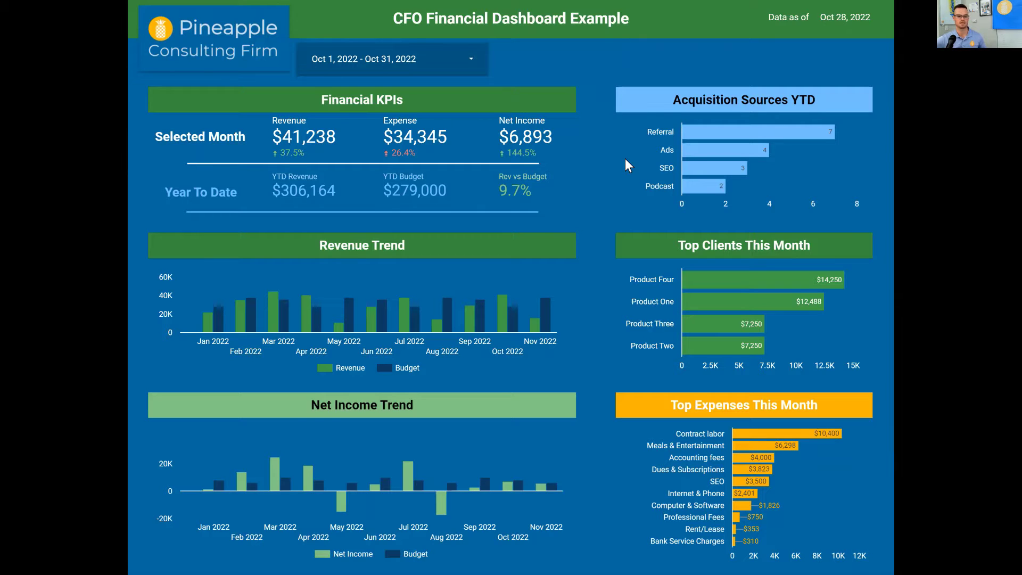
pyautogui.press('Escape')
pyautogui.hotkey('ctrl', 'shift', 'Tab')
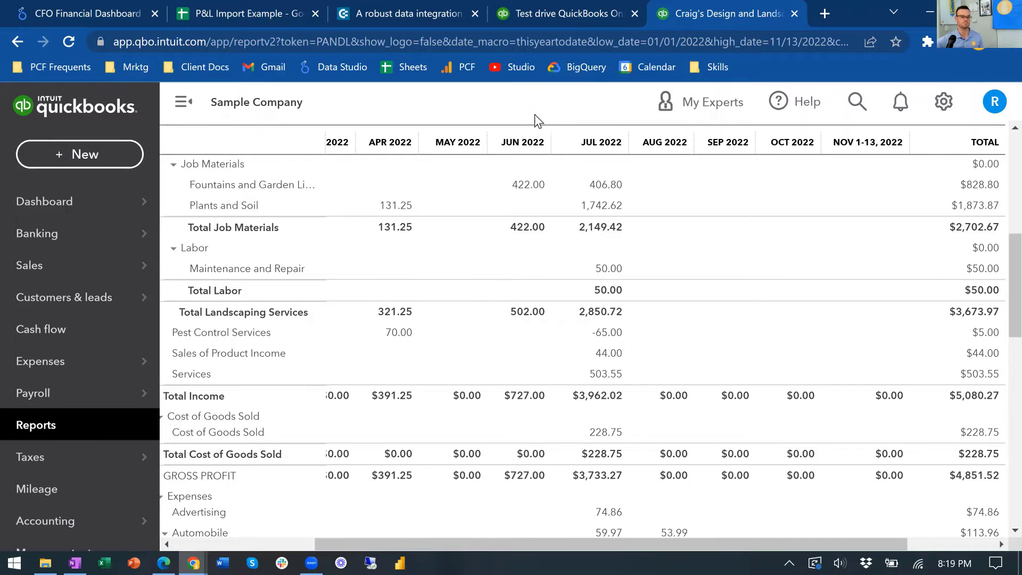
# - Glance at the Coupler.io site, then bring up the P&L Import Example spreadsheet
pyautogui.scroll(6, 420, 400)
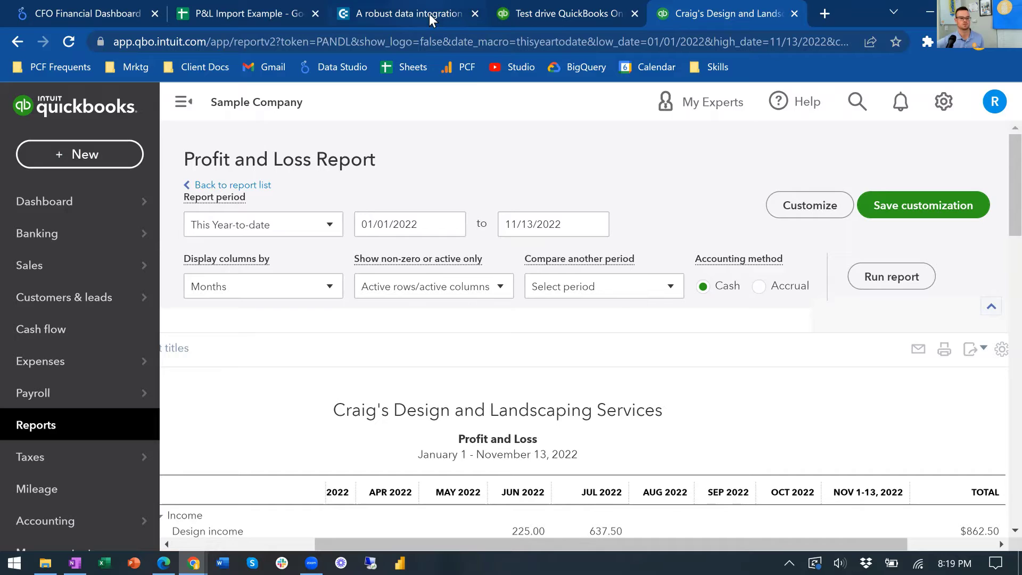
pyautogui.hotkey('ctrl', '3')
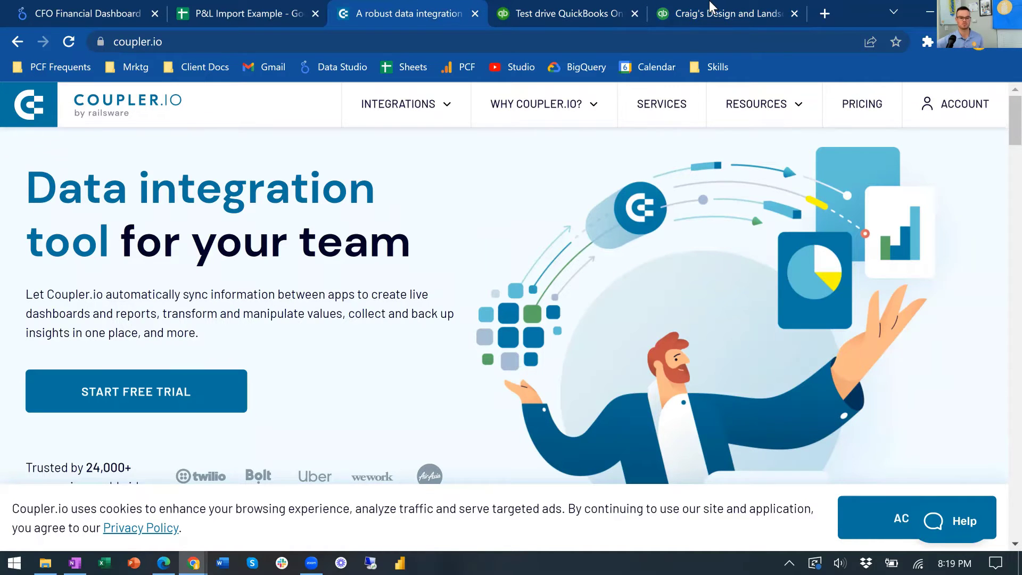
pyautogui.hotkey('ctrl', '5')
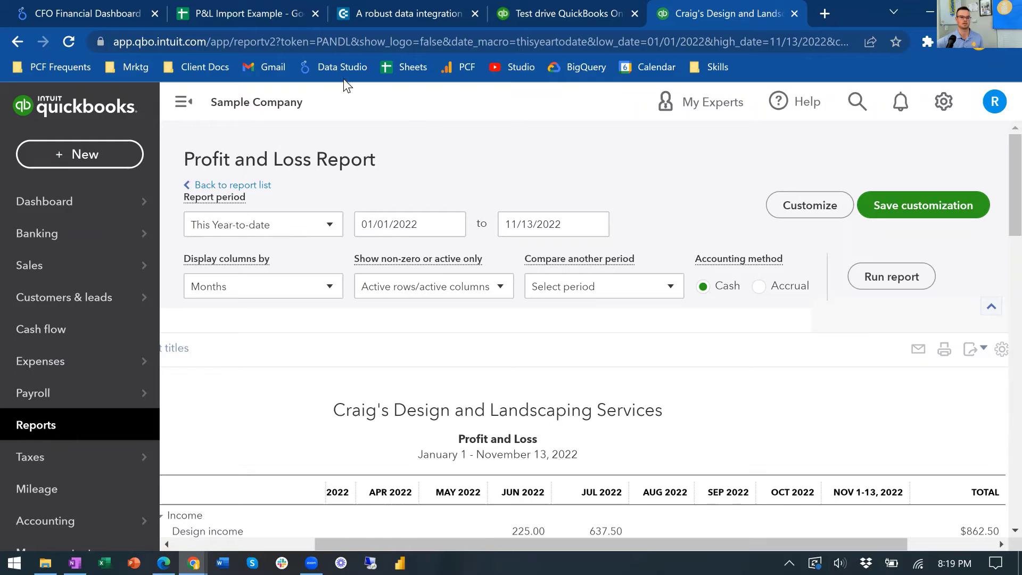
pyautogui.click(251, 13)
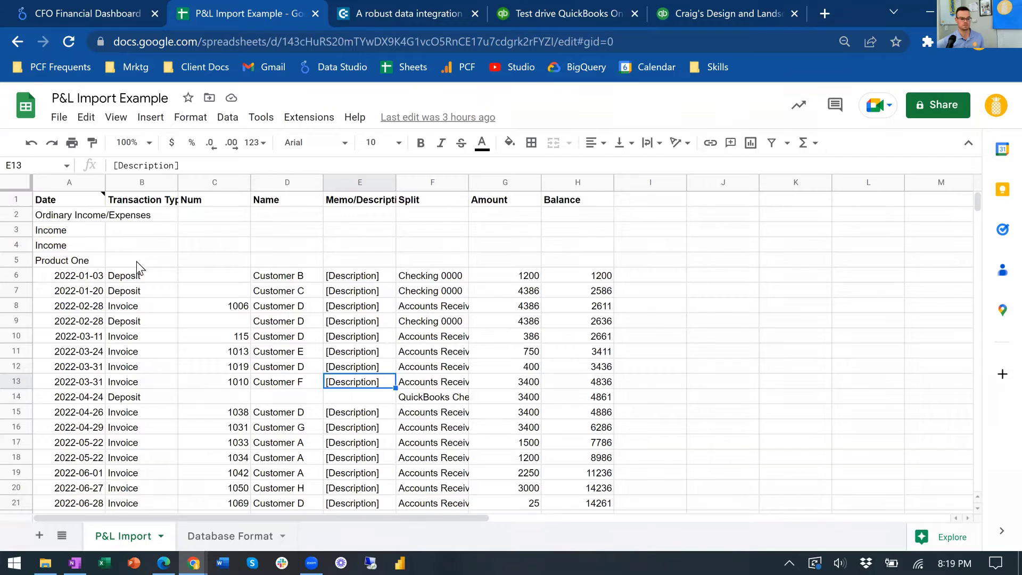
# - Inspect the Num, Name, Memo, Split and Amount columns of the P&L Import sheet
pyautogui.click(146, 274)
pyautogui.moveTo(232, 306); pyautogui.dragTo(240, 429)
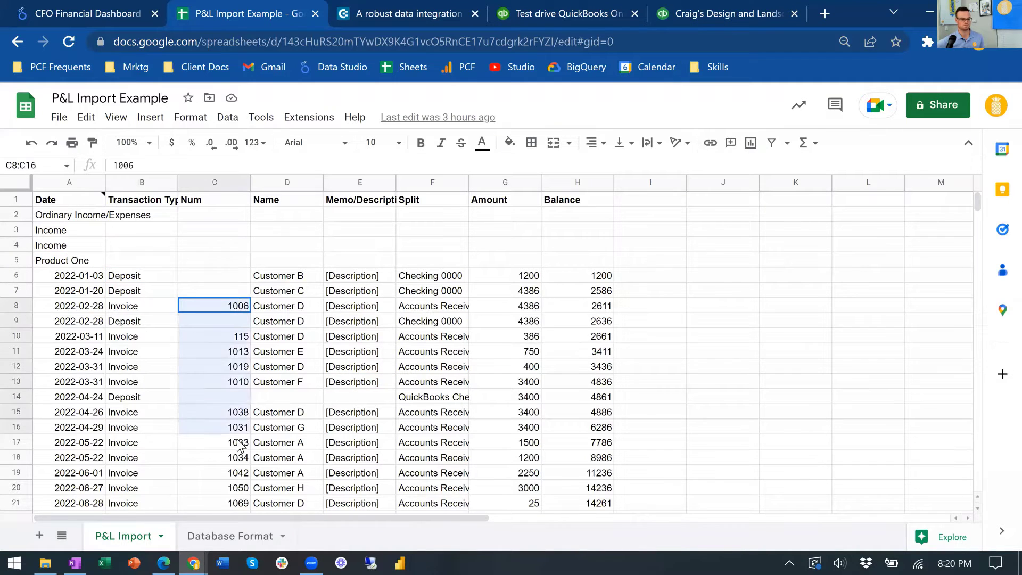
pyautogui.click(320, 445)
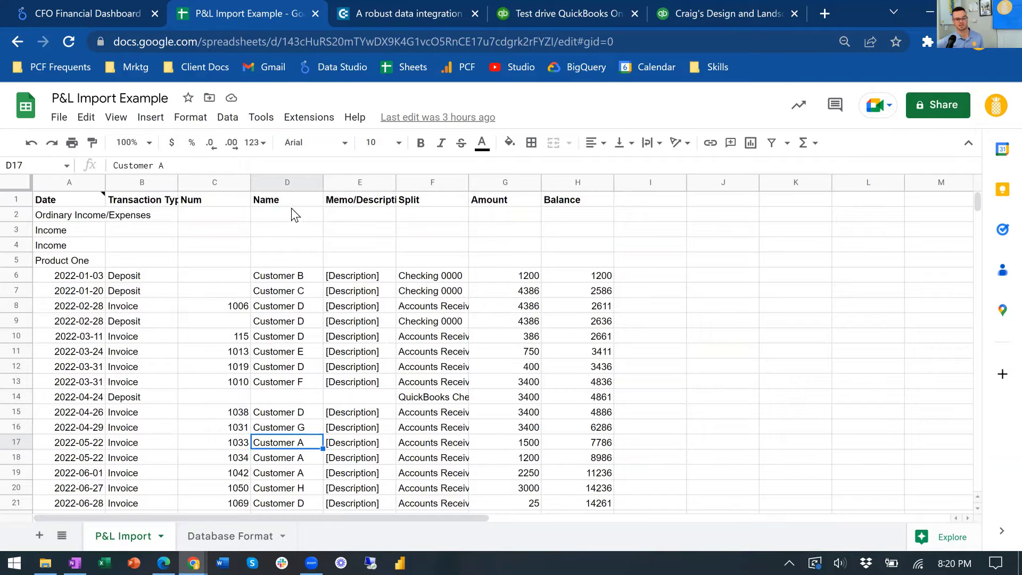
pyautogui.click(298, 308)
pyautogui.moveTo(373, 280); pyautogui.dragTo(362, 460)
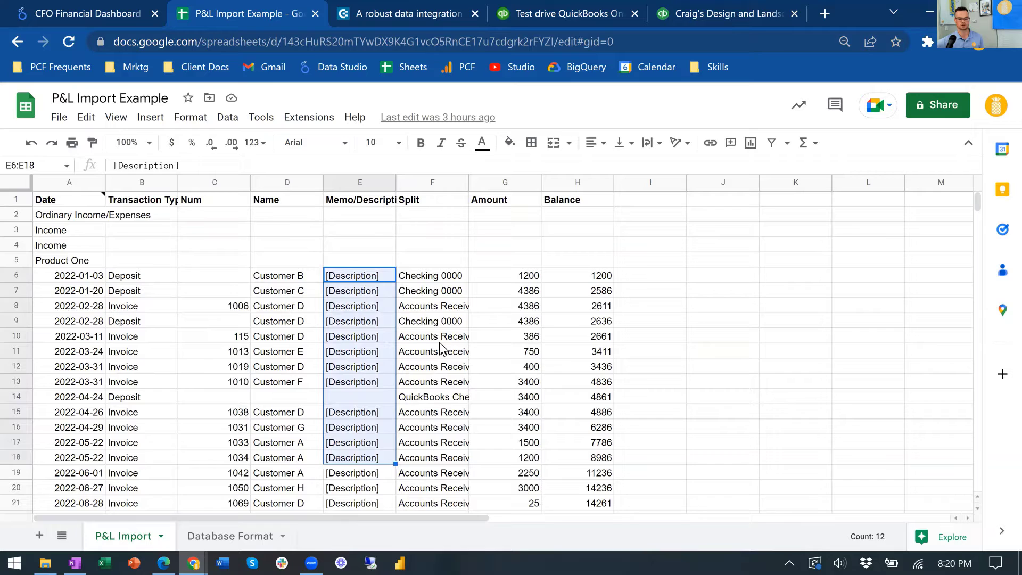
pyautogui.click(458, 336)
pyautogui.click(490, 336)
pyautogui.moveTo(507, 206); pyautogui.dragTo(511, 397)
pyautogui.click(489, 387)
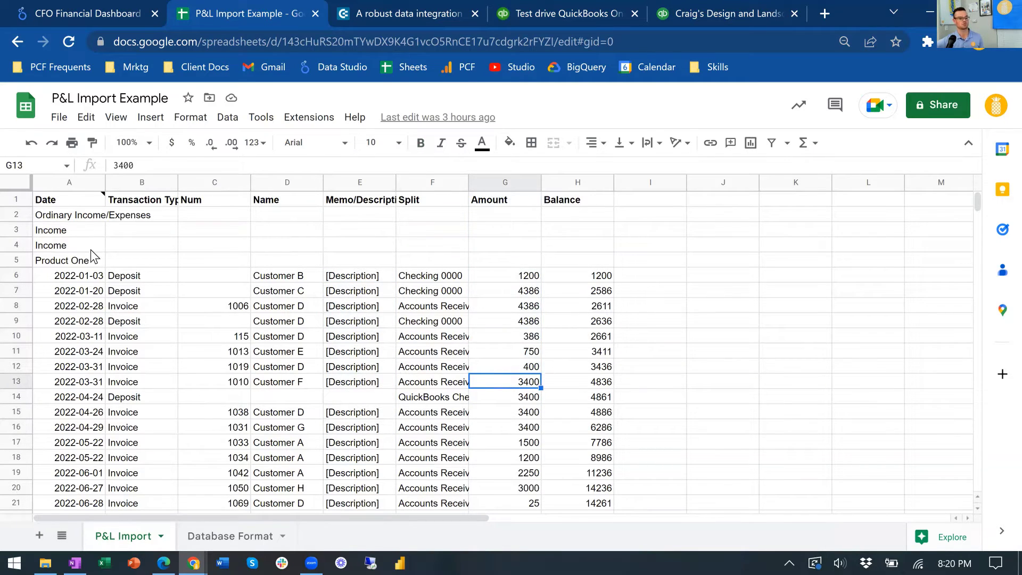
pyautogui.click(81, 232)
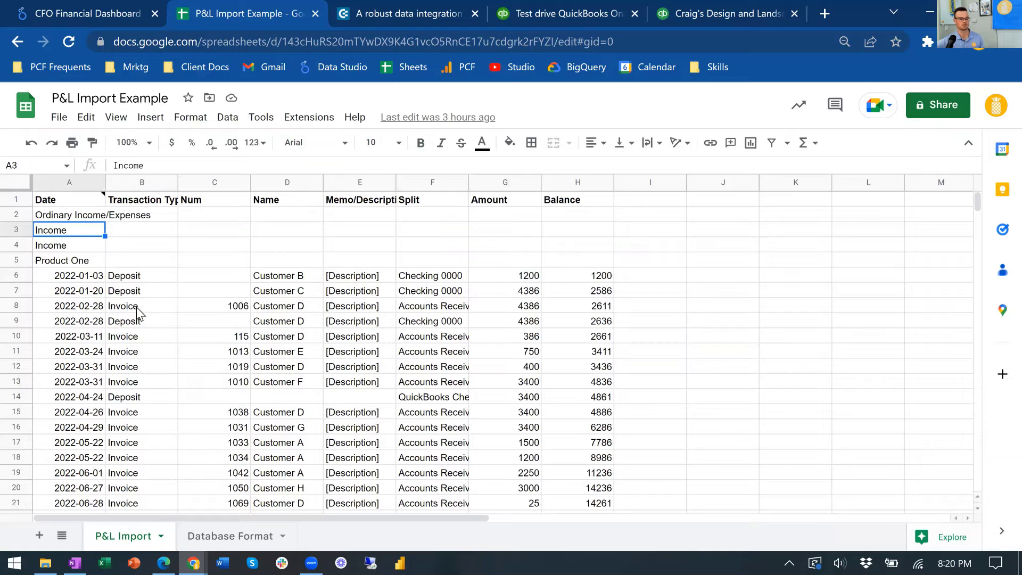
# - Select the transaction rows from row 7 and move to the Database Format sheet
pyautogui.scroll(-12, 136, 308)
pyautogui.scroll(-5, 136, 308)
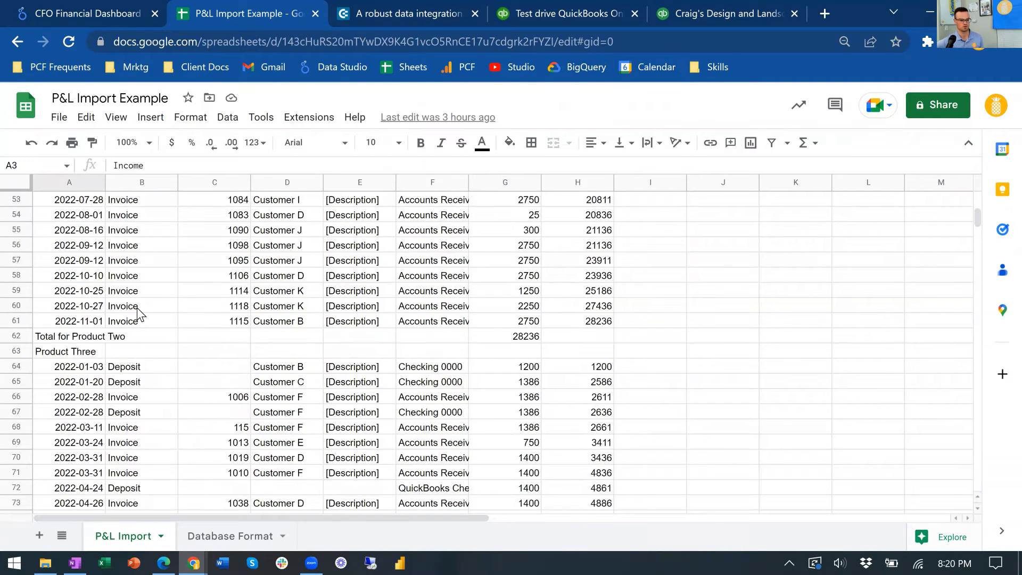
pyautogui.scroll(-7, 136, 307)
pyautogui.scroll(20, 136, 308)
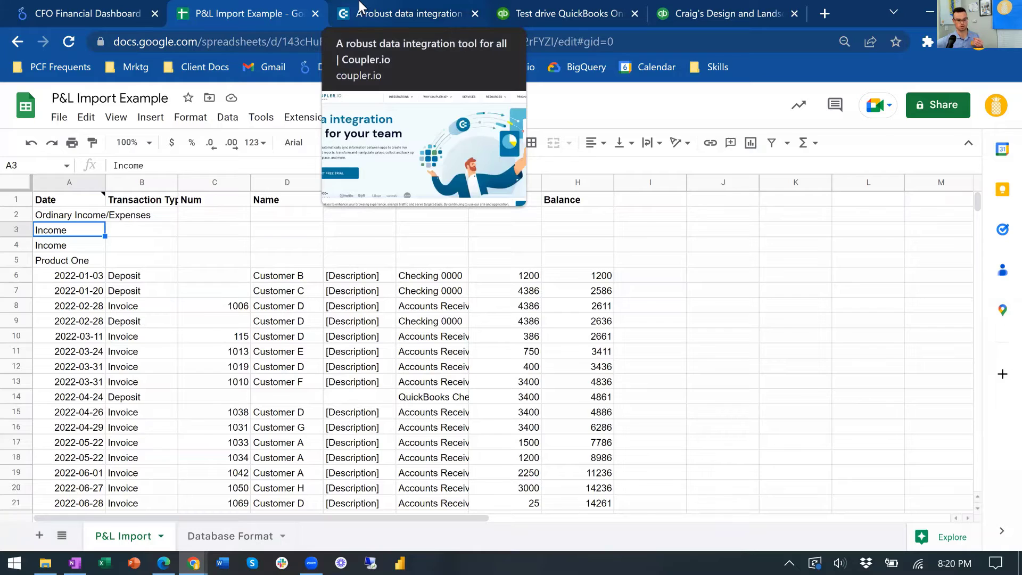
pyautogui.click(349, 308)
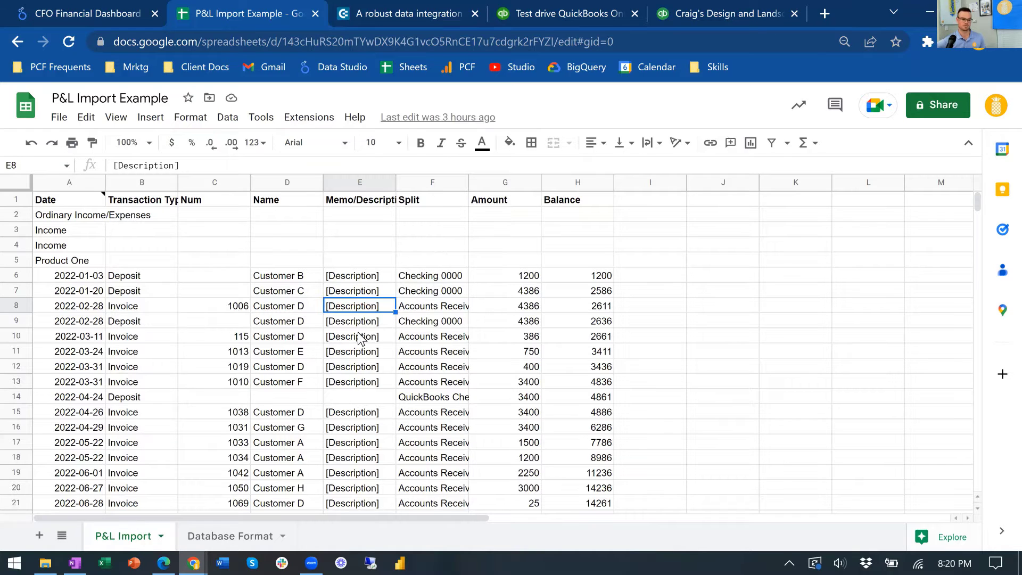
pyautogui.moveTo(99, 290); pyautogui.dragTo(604, 414)
pyautogui.click(486, 381)
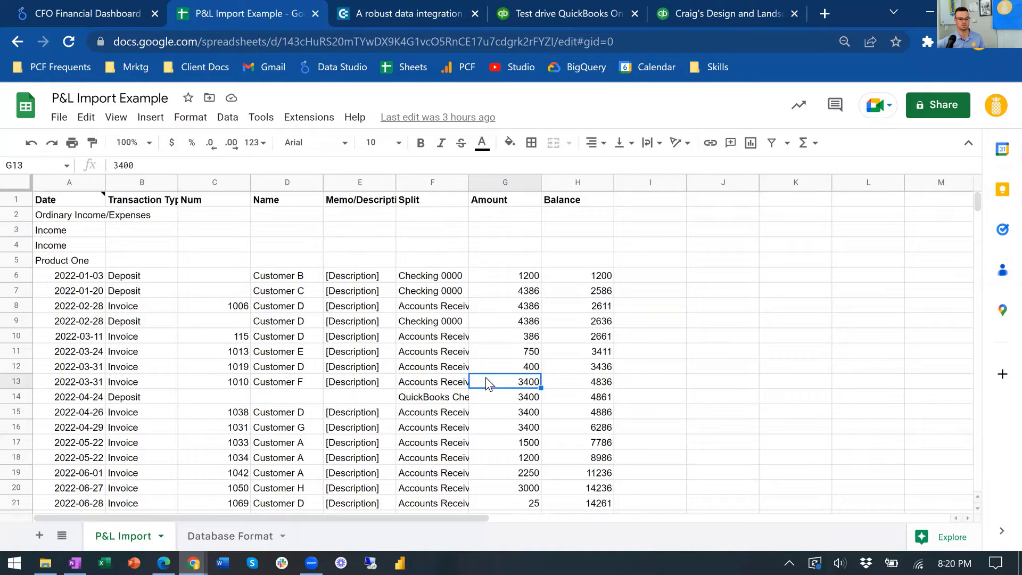
pyautogui.click(233, 538)
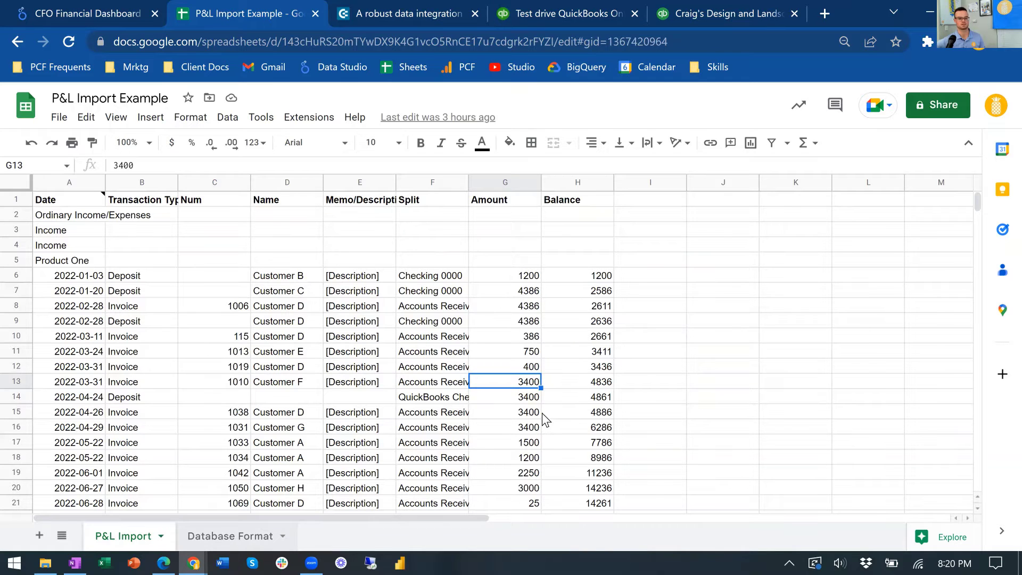
# - Check the 1500, 4386 and 4836 values in Database Format, then return to the CFO Financial Dashboard
pyautogui.click(525, 383)
pyautogui.scroll(2, 520, 400)
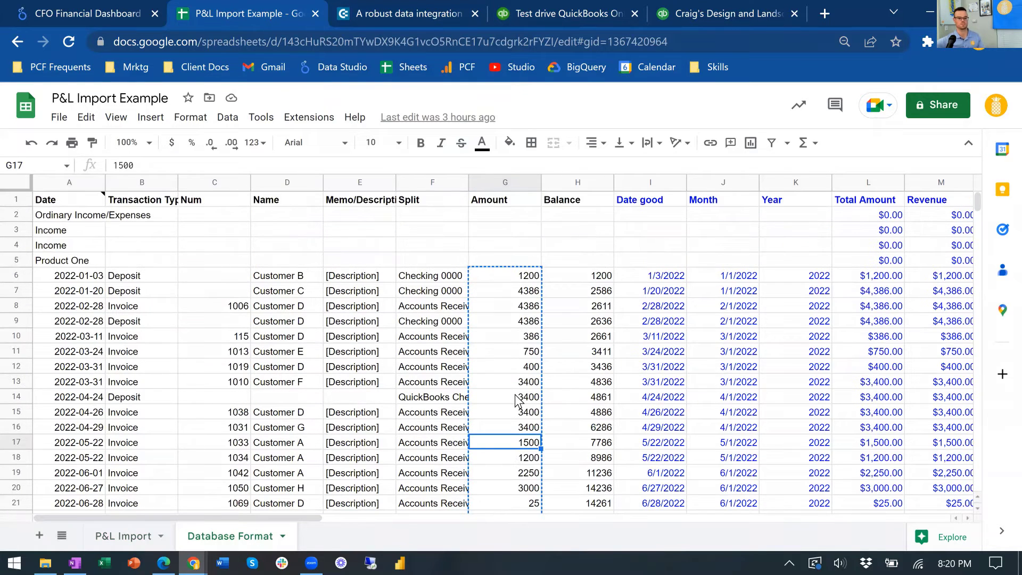
pyautogui.click(505, 290)
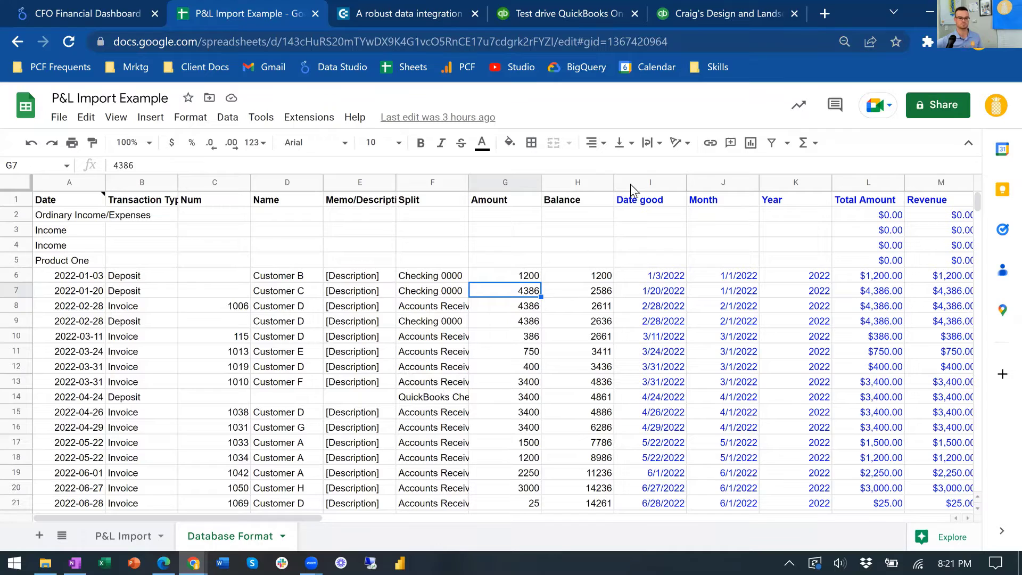
pyautogui.click(550, 386)
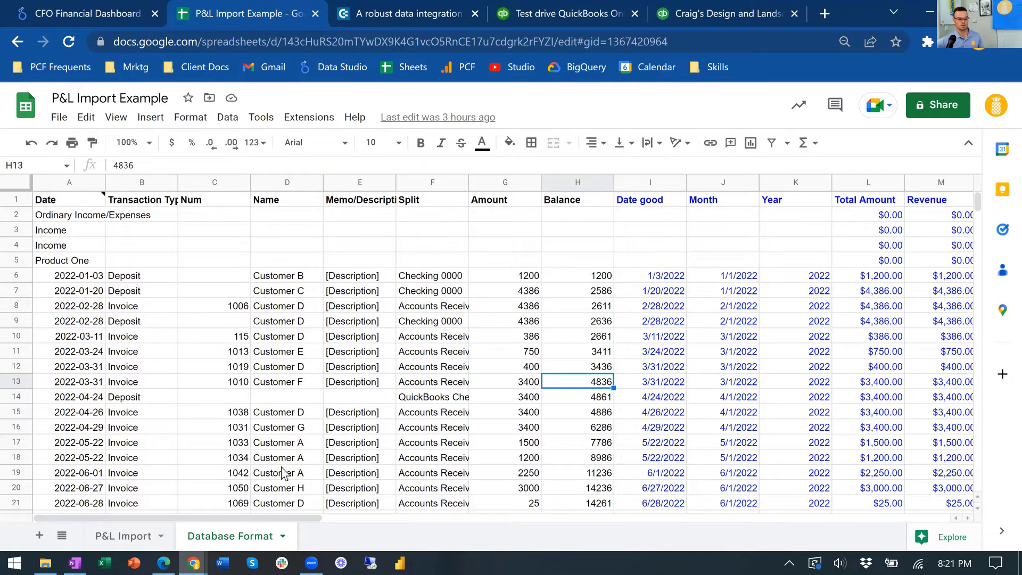
pyautogui.click(103, 12)
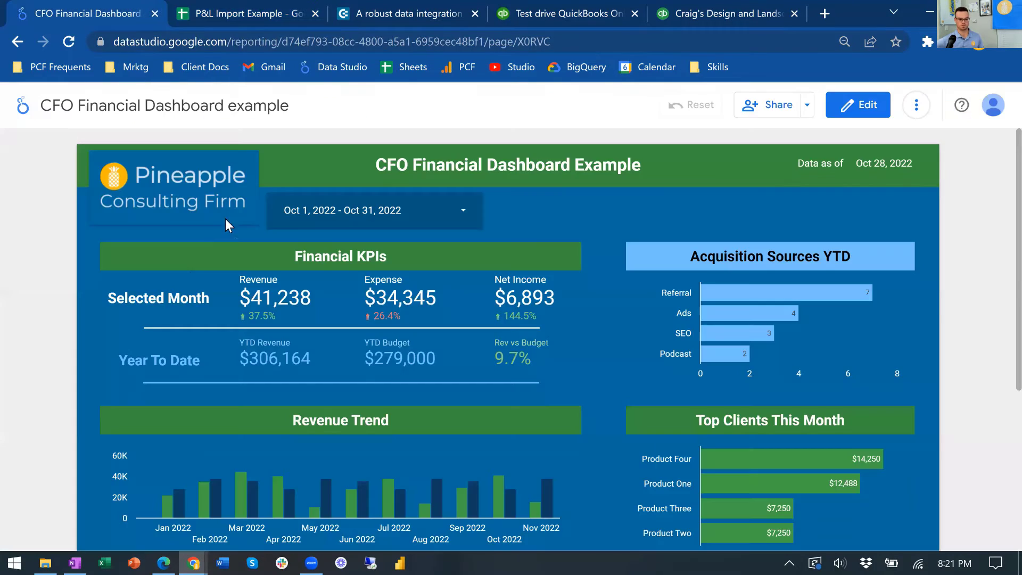